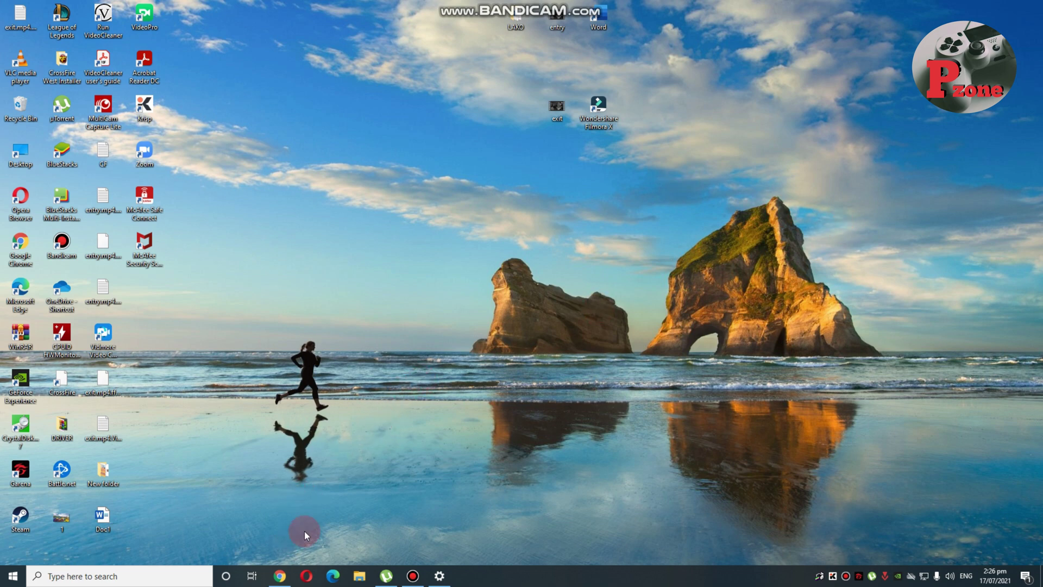
Step: Open Chrome and go to the router address 192.168.0.1
left_click(279, 576)
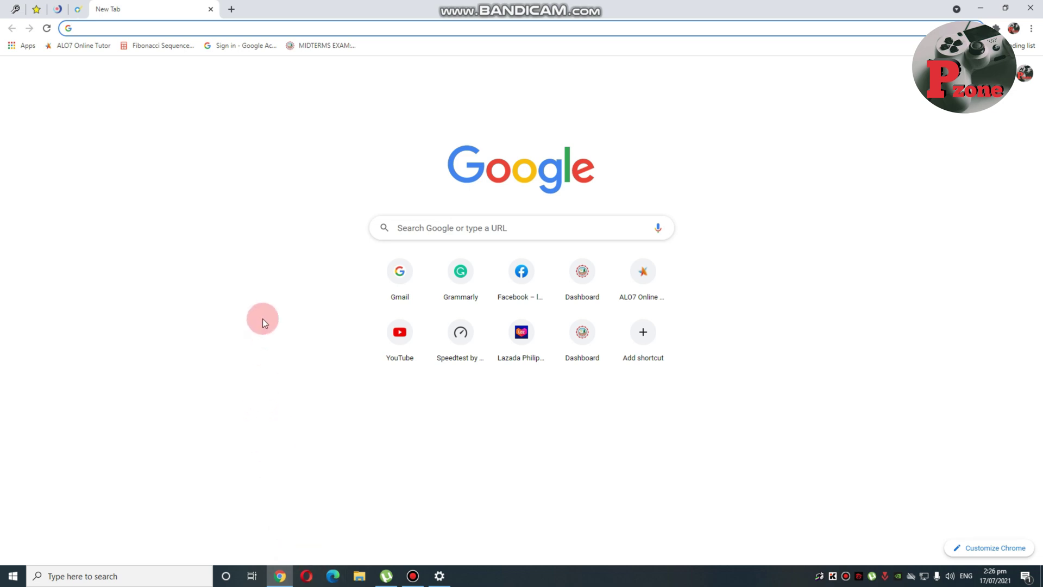
left_click(128, 27)
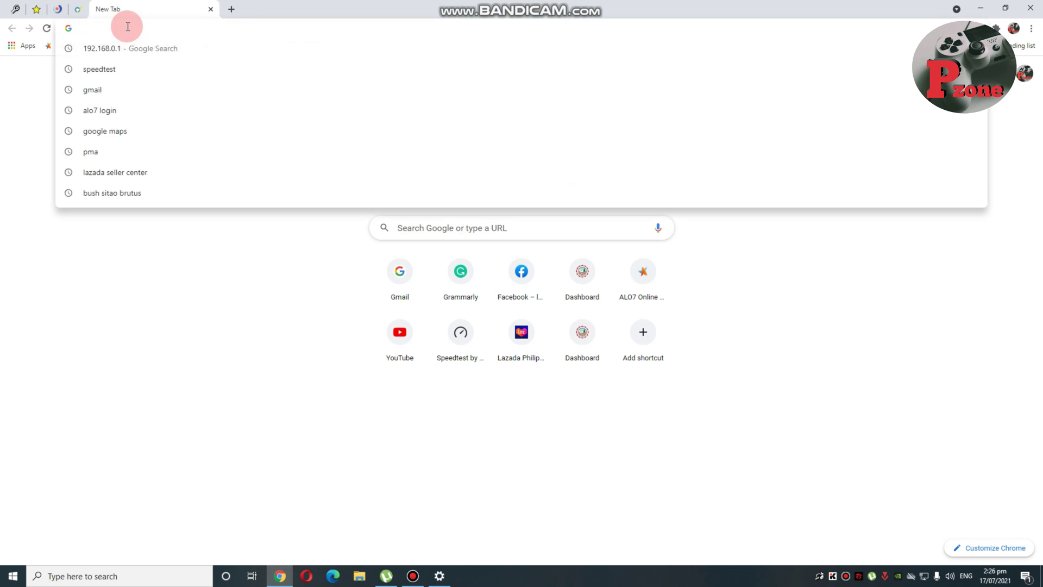
type("19")
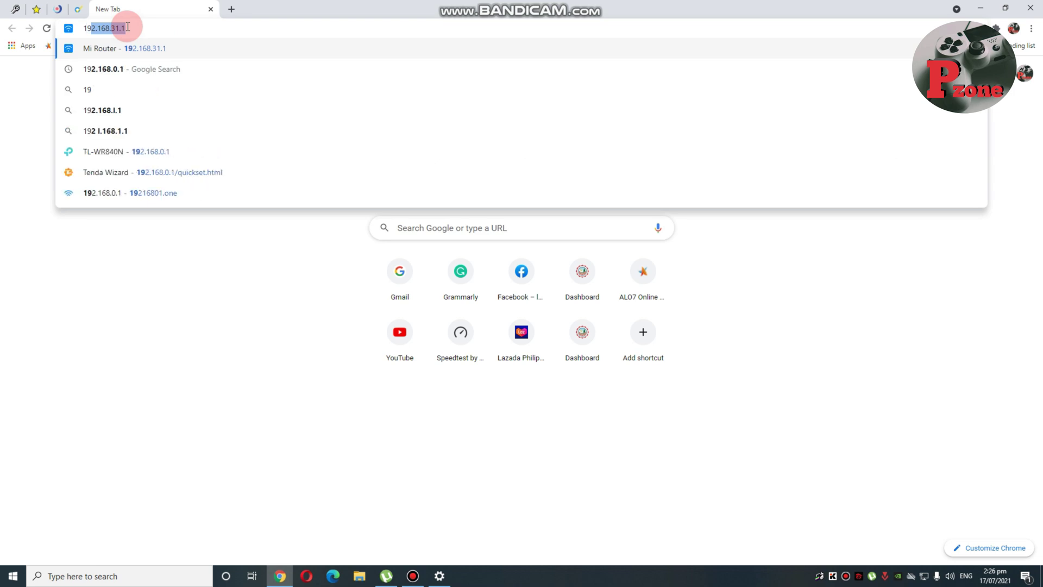
type("2.16")
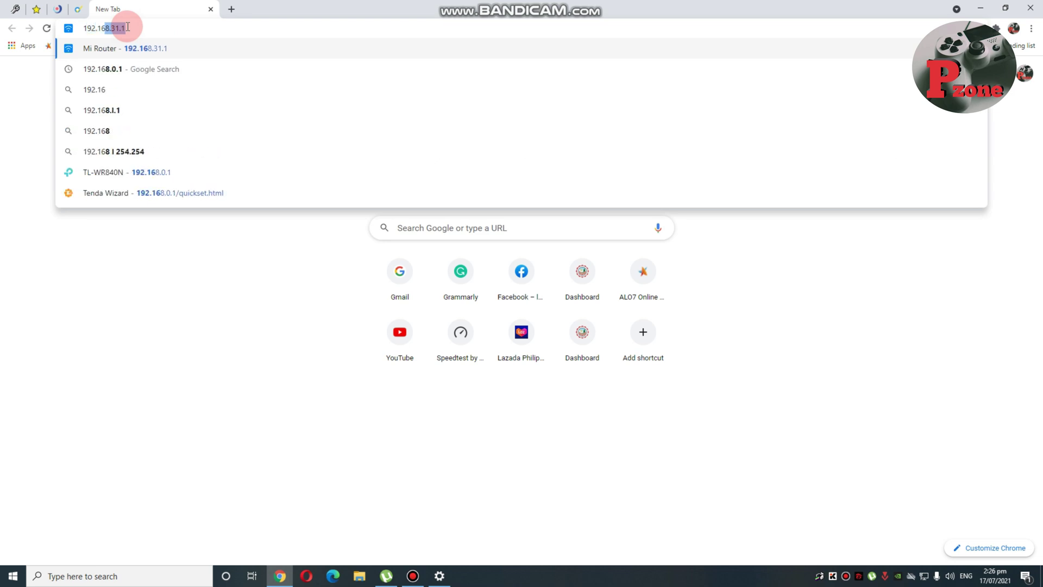
type("8.0.1")
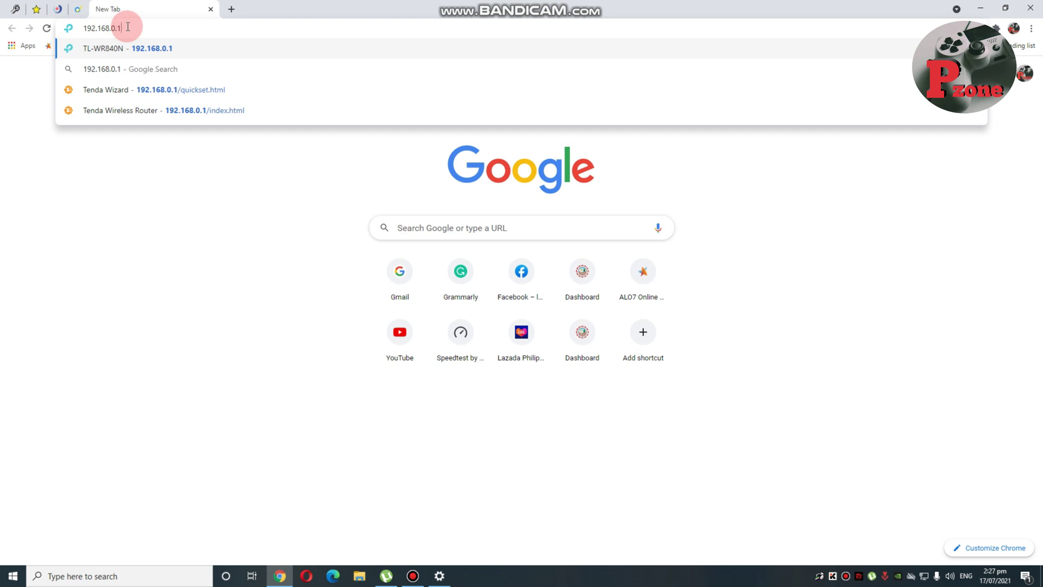
key("Return")
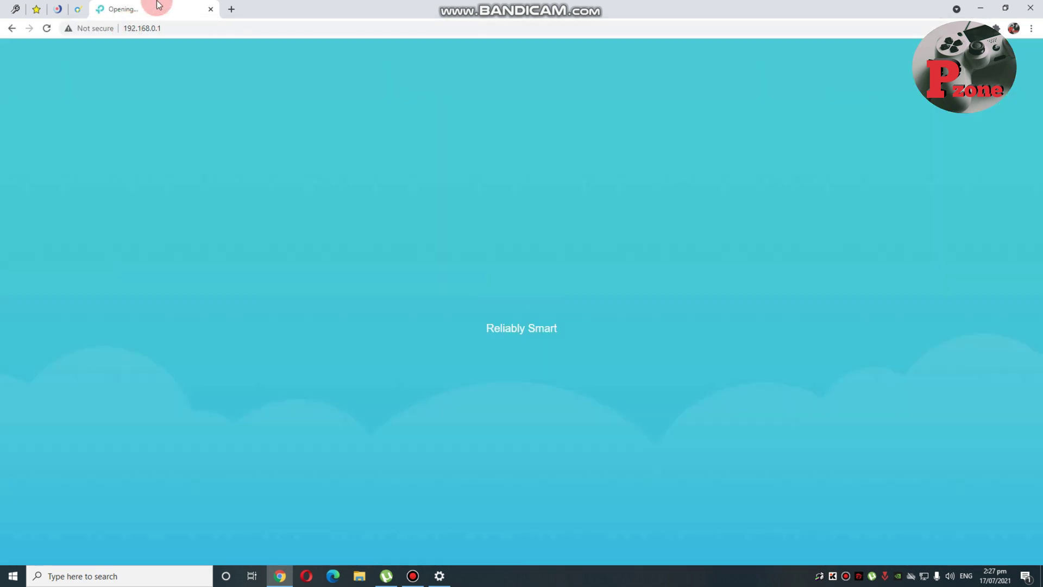
Step: Enter a first administrator password in New Password, which the page rejects
left_click(518, 286)
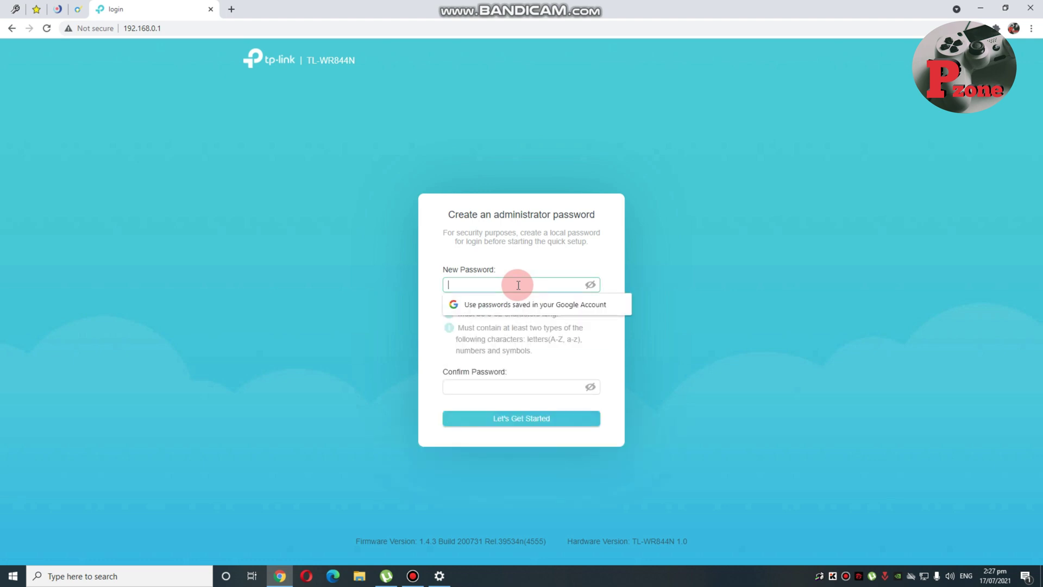
left_click(732, 296)
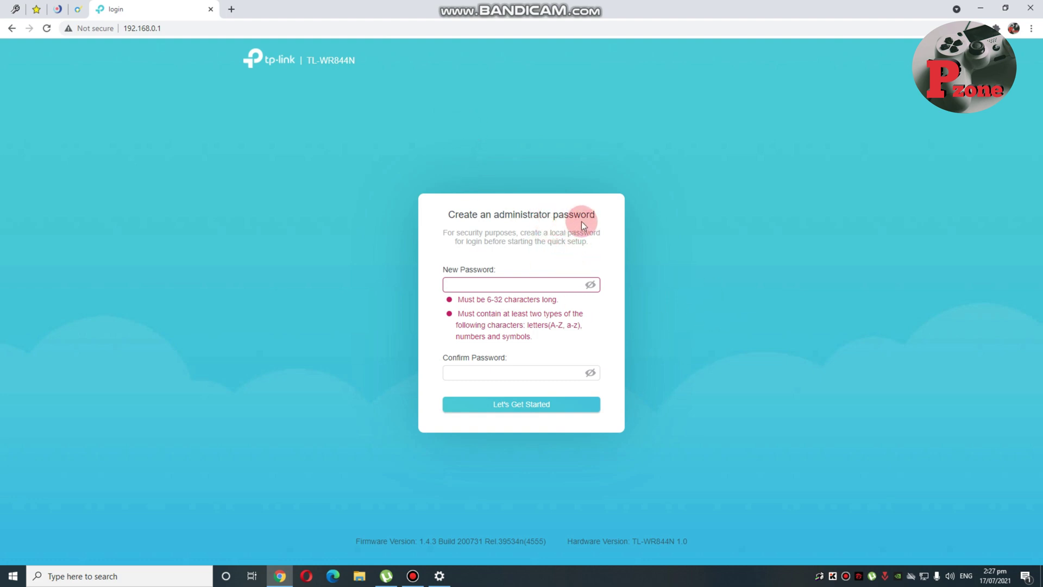
left_click(536, 286)
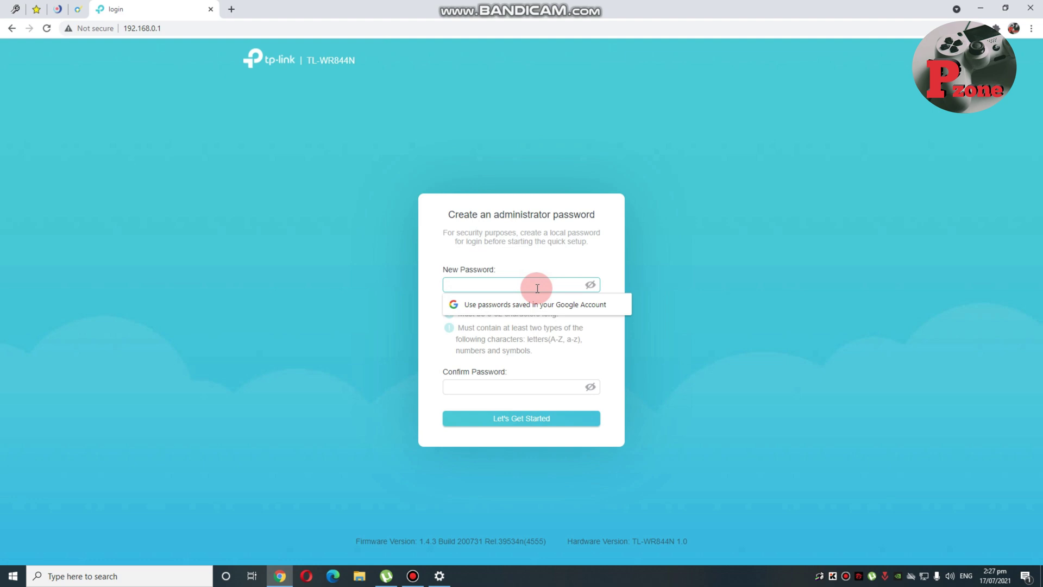
type("•••••••")
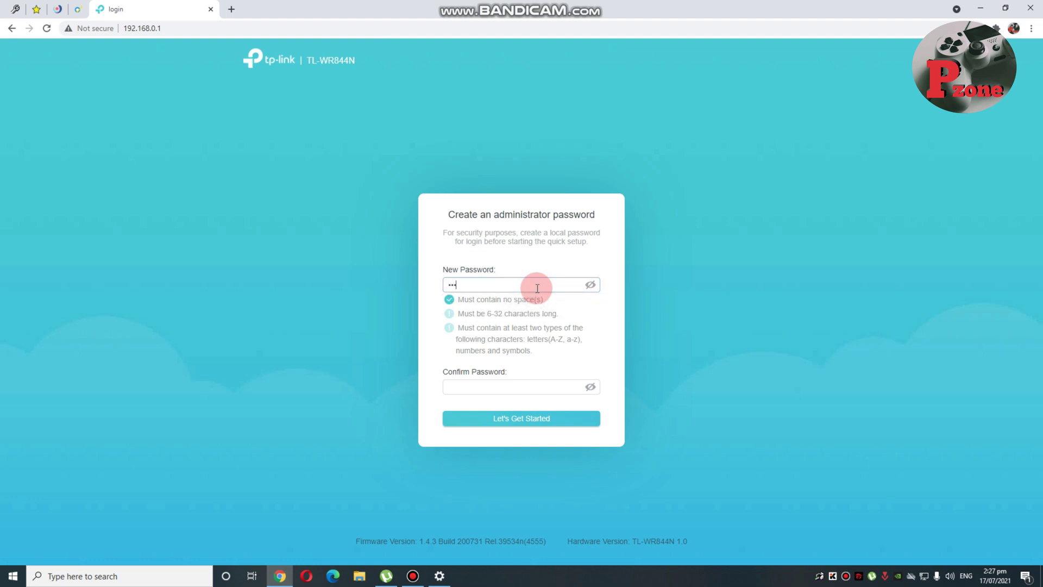
type("••")
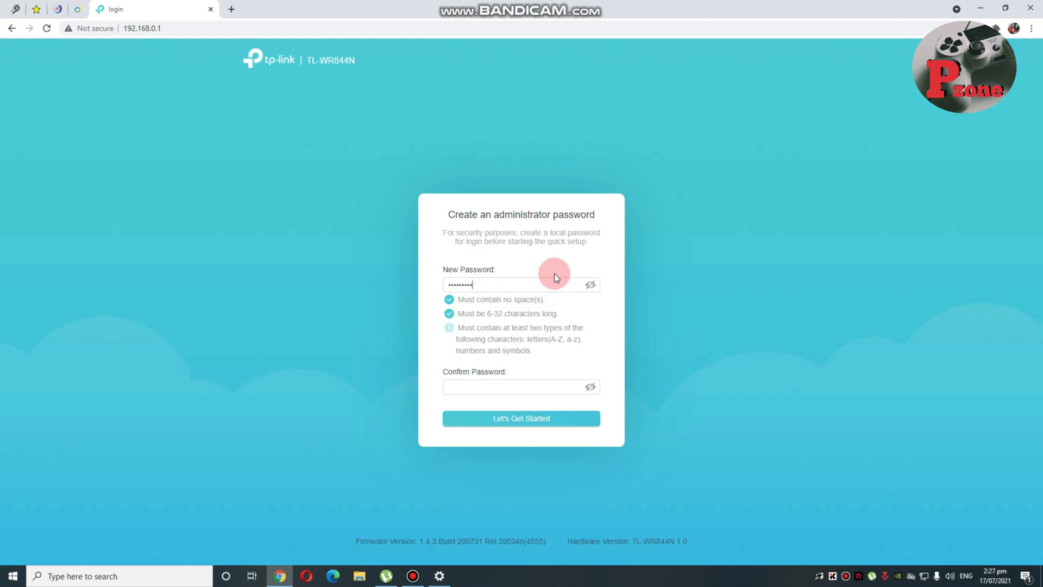
left_click(507, 386)
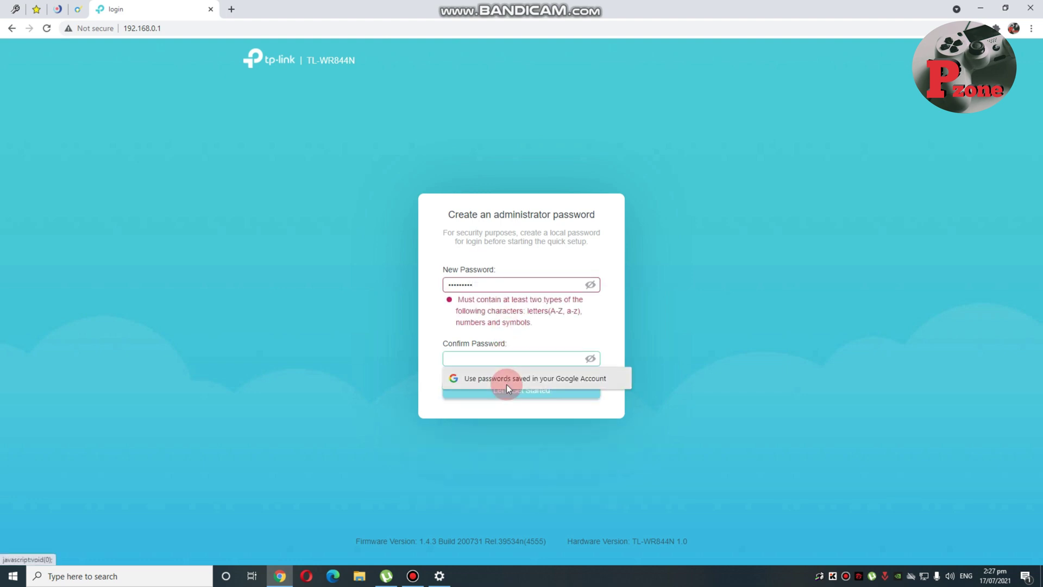
Step: Replace it with a valid new administrator password and repeat it in Confirm Password
left_click(508, 286)
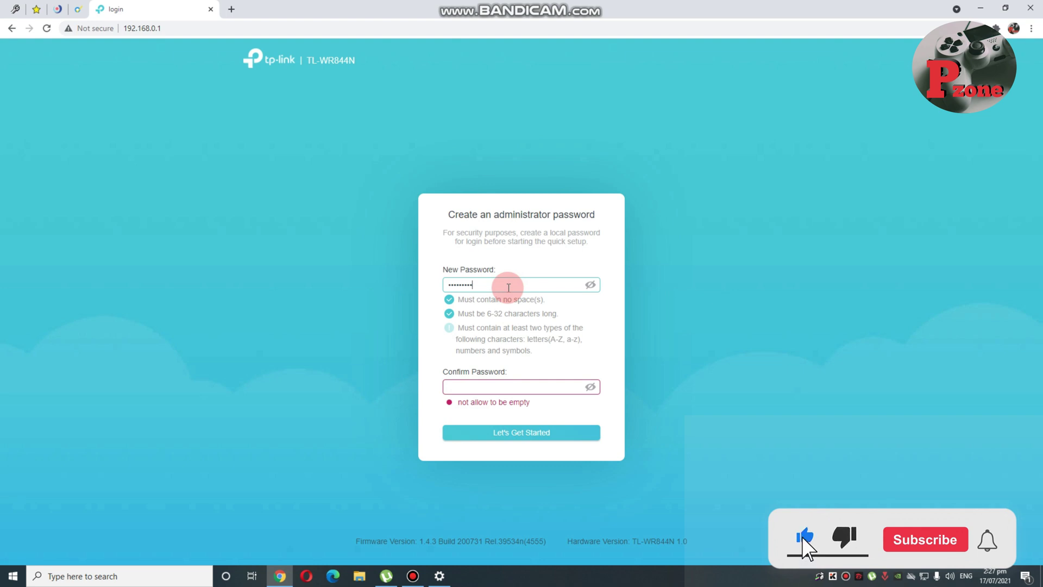
key("ctrl+a")
key("BackSpace")
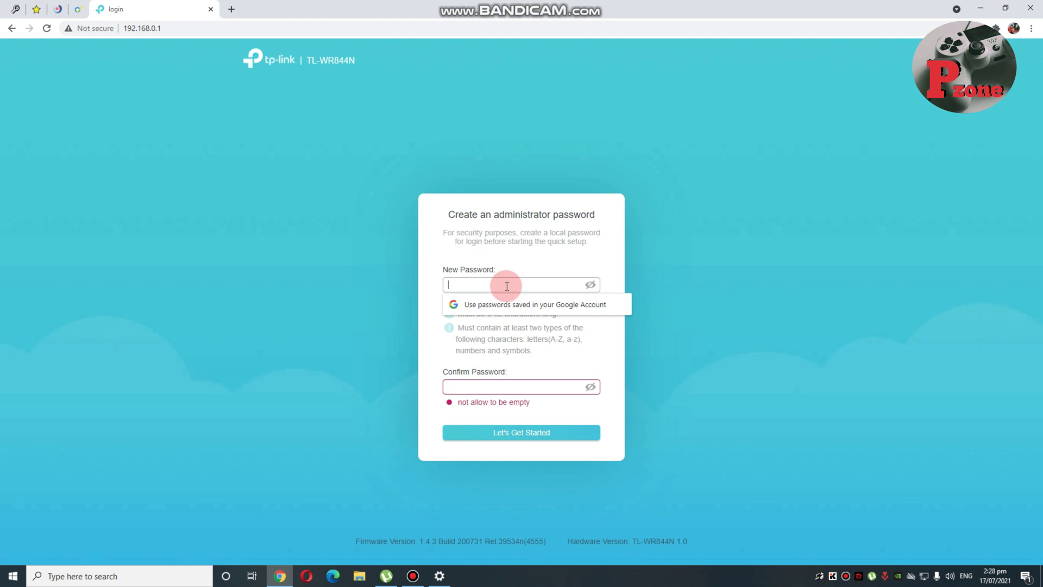
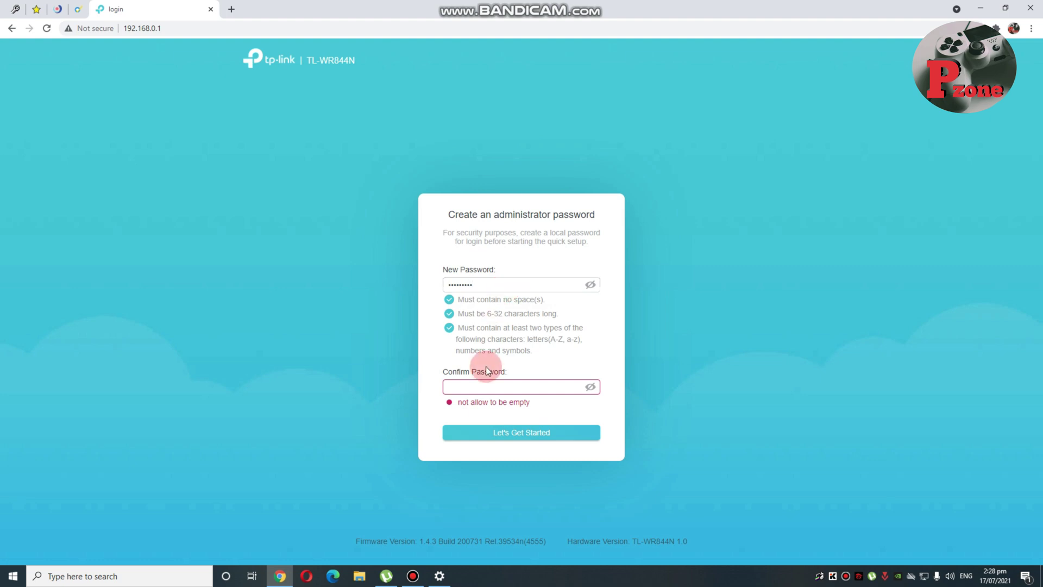
left_click(494, 386)
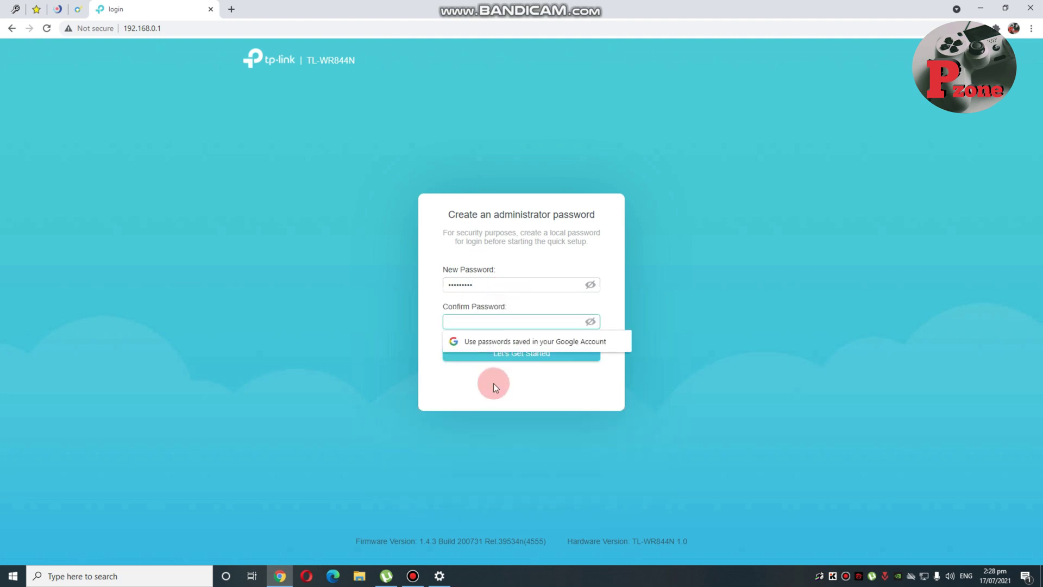
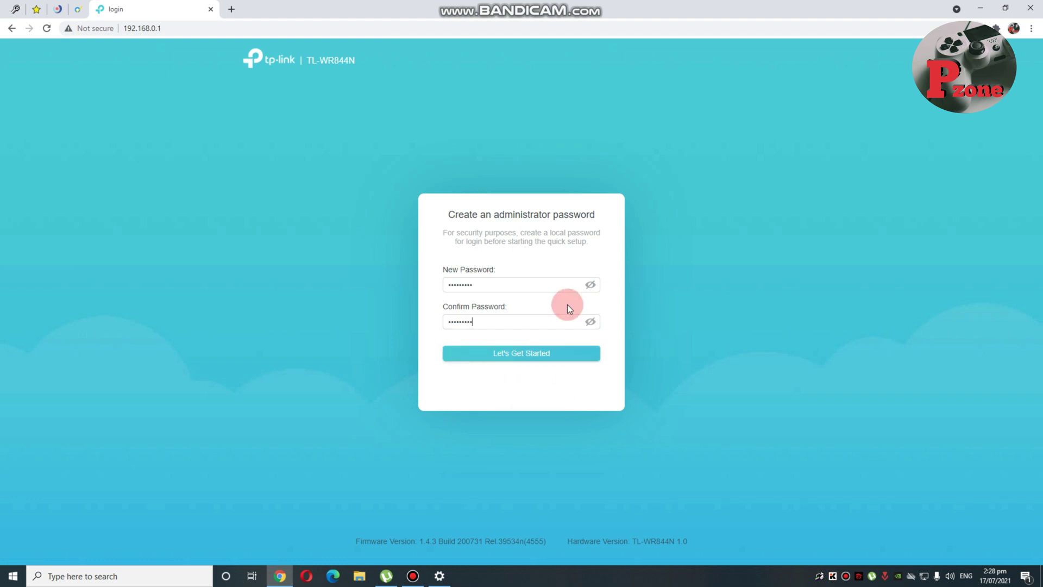
Step: Save the administrator password and browse the quick setup Time Zone list
left_click(541, 354)
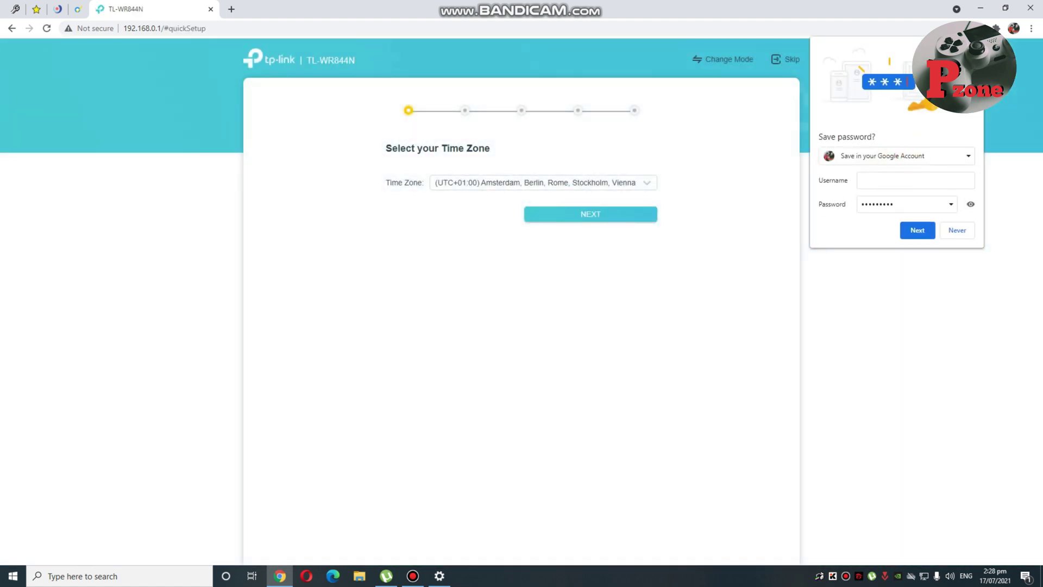
left_click(651, 188)
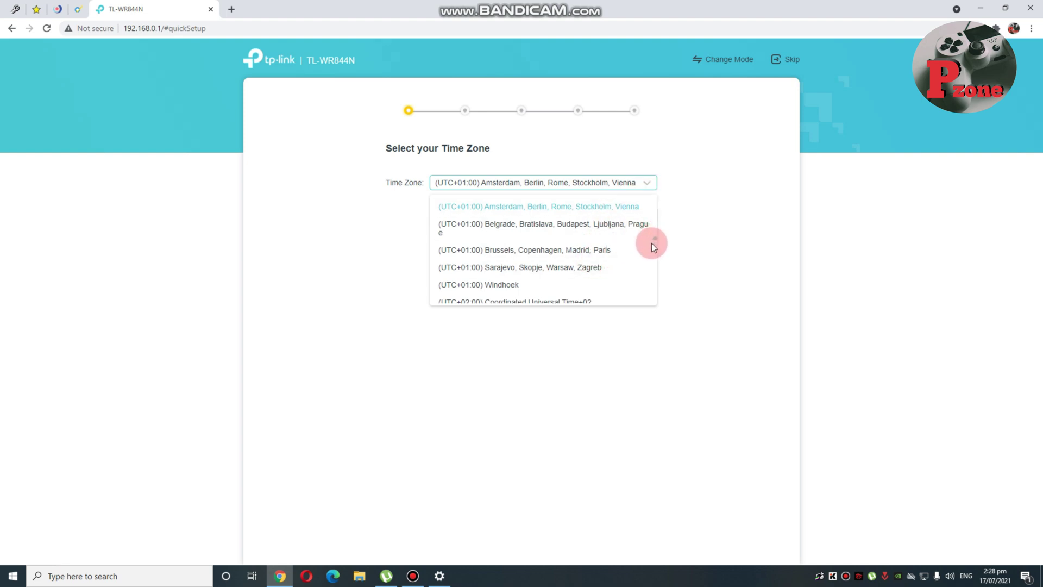
left_click_drag(652, 244, 717, 206)
left_click(715, 205)
Step: Keep Dynamic IP and the default MAC address, advancing to the wireless settings
left_click(614, 211)
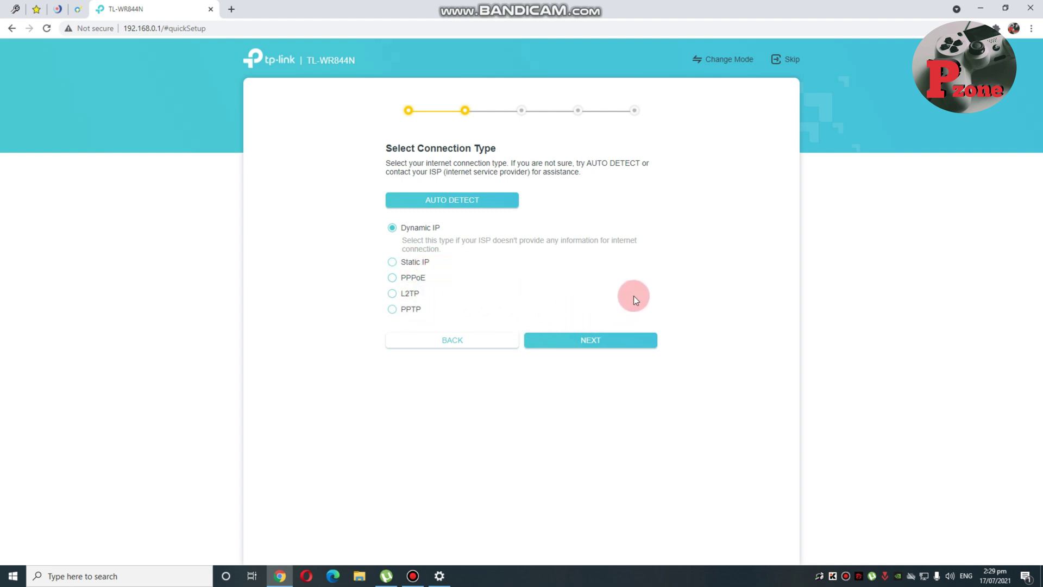
left_click(599, 340)
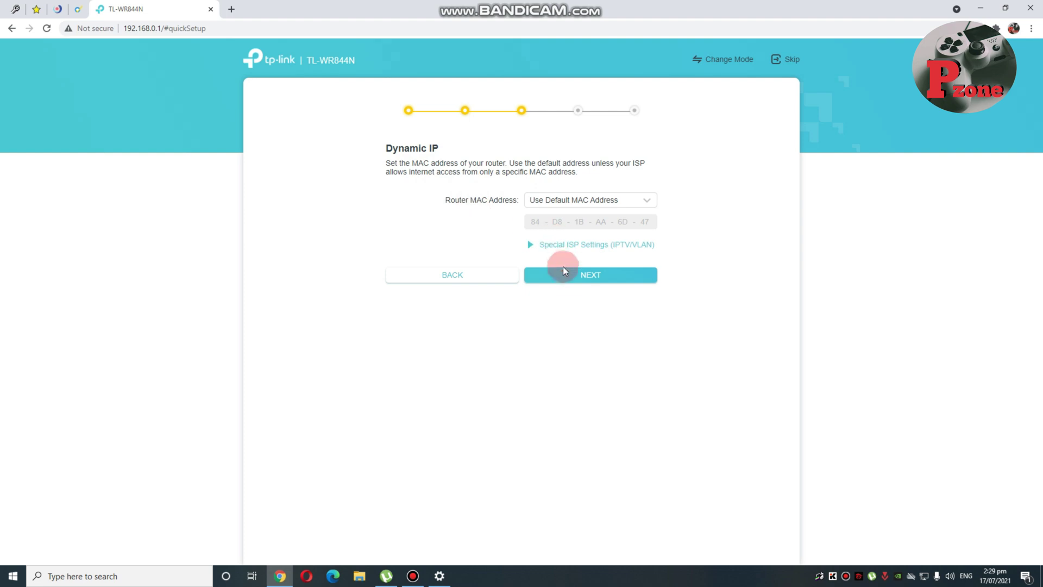
left_click(600, 276)
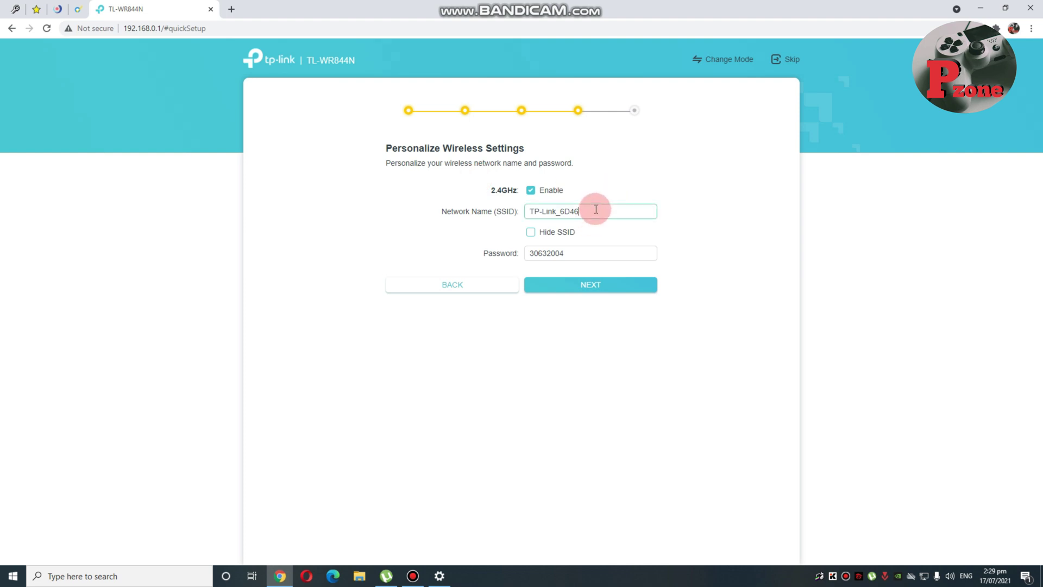
Step: Rename the 2.4GHz SSID to 'WALANG CONNECTION' and replace its Wi-Fi password with a new one
key("BackSpace")
key("BackSpace")
key("BackSpace")
key("BackSpace")
key("BackSpace")
key("BackSpace")
key("BackSpace")
key("BackSpace")
key("BackSpace")
key("BackSpace")
key("BackSpace")
type("WALANG CONNECTION")
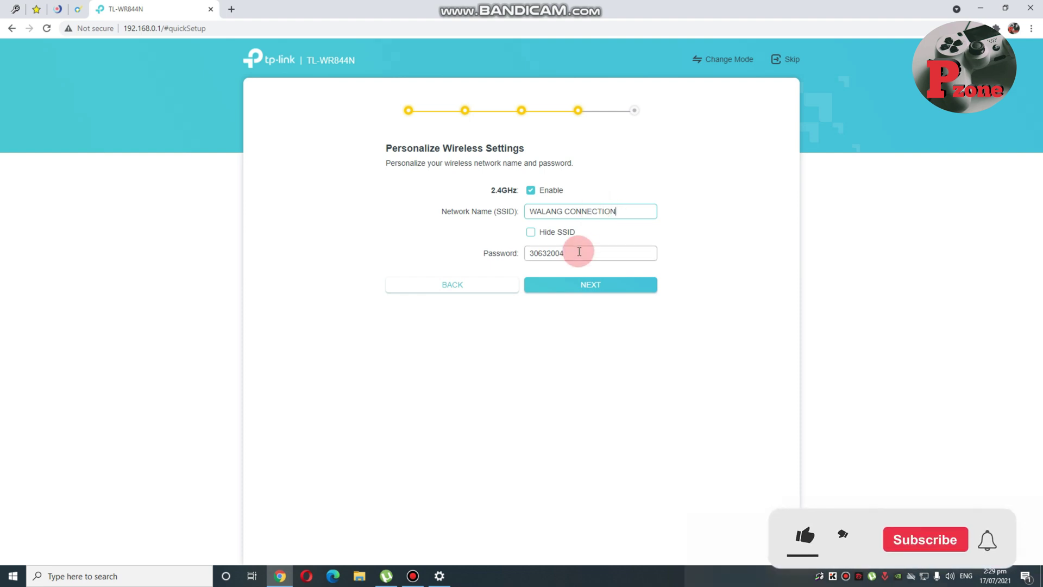
left_click(593, 253)
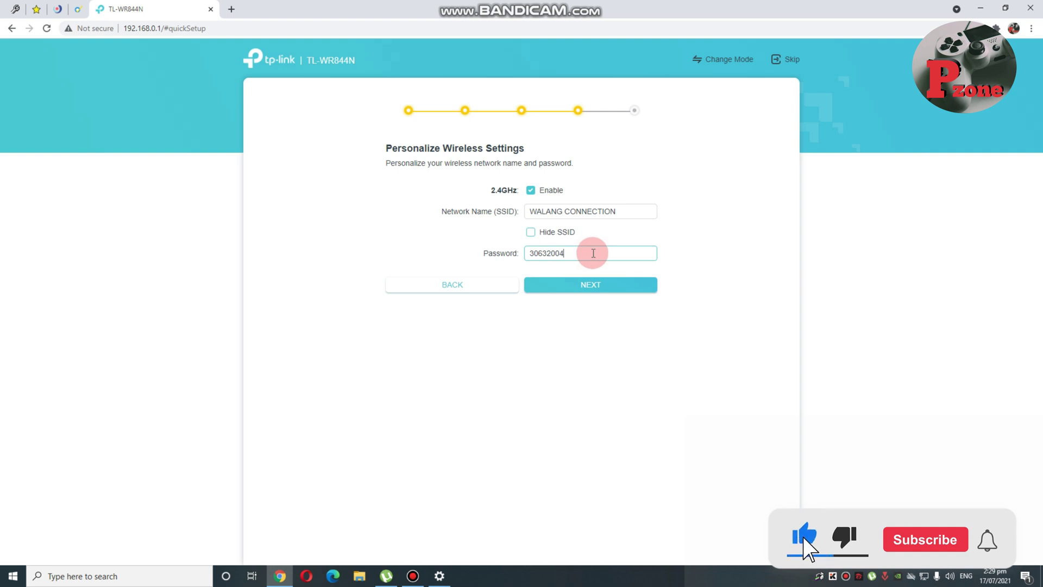
key("BackSpace")
key("BackSpace")
key("BackSpace")
key("BackSpace")
key("BackSpace")
key("BackSpace")
key("BackSpace")
key("BackSpace")
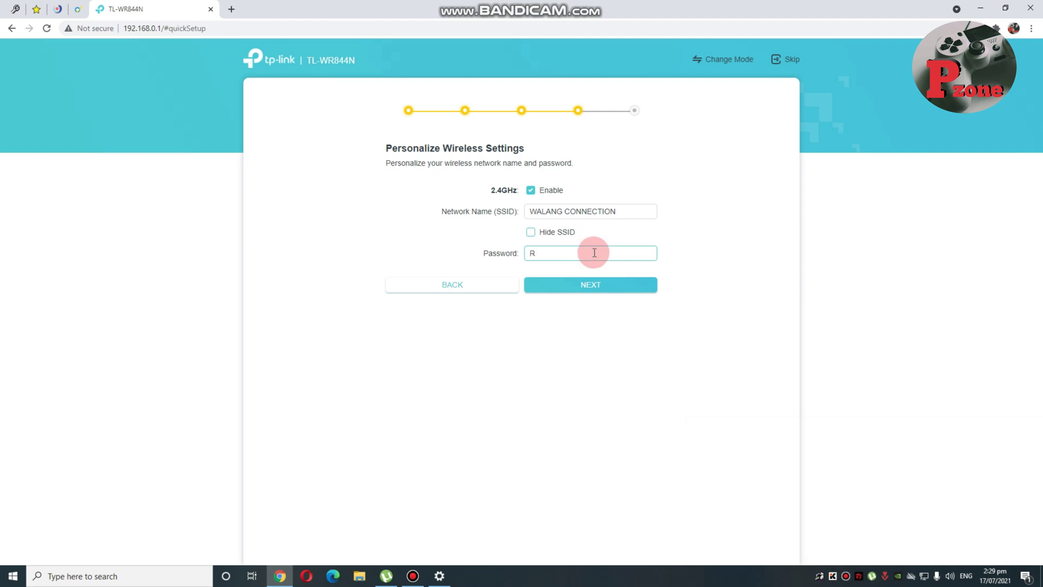
Step: Submit the wireless settings, confirm the summary and finish quick setup
left_click(603, 289)
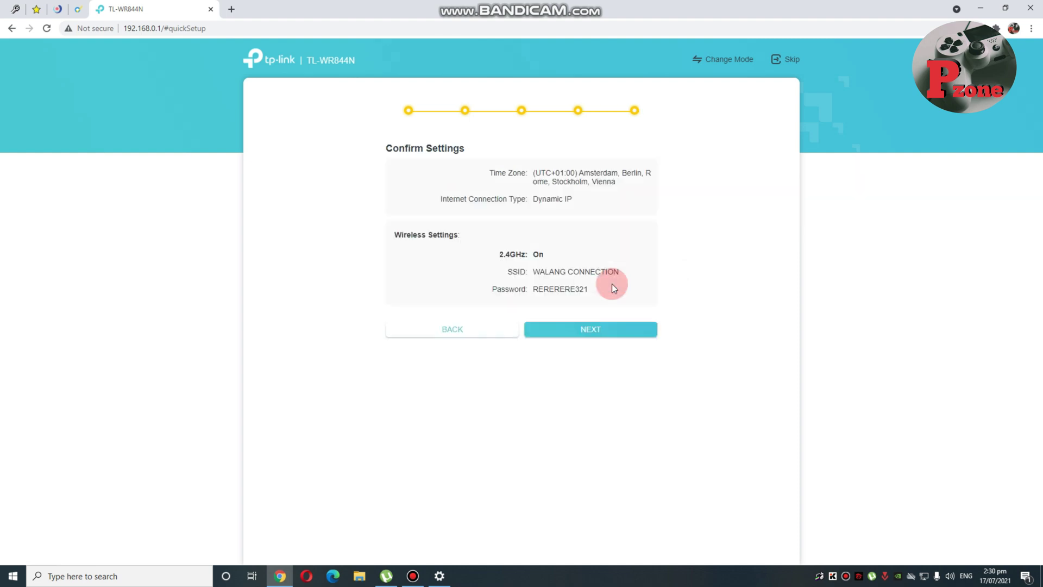
left_click(601, 333)
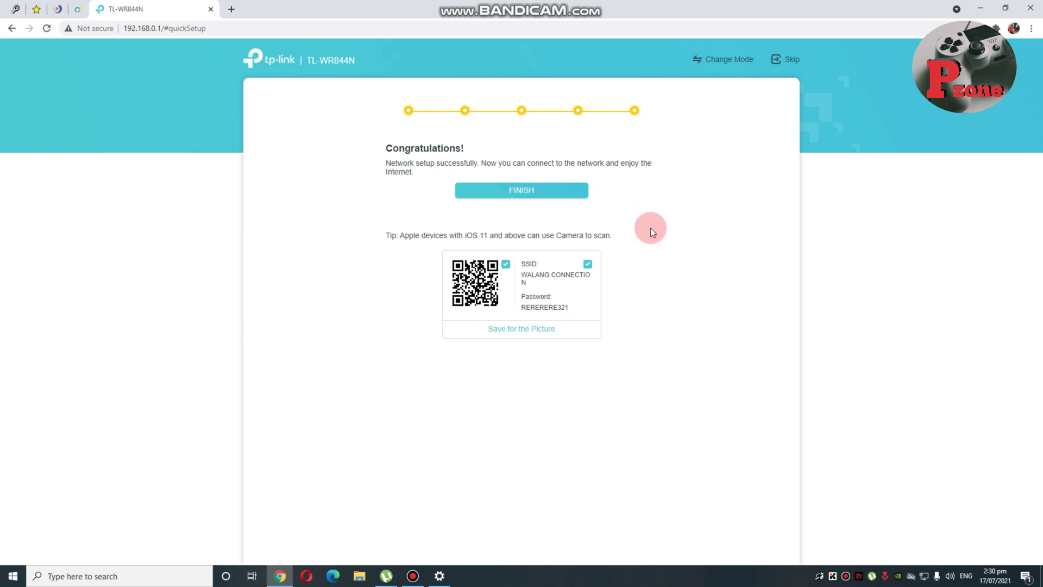
left_click(545, 190)
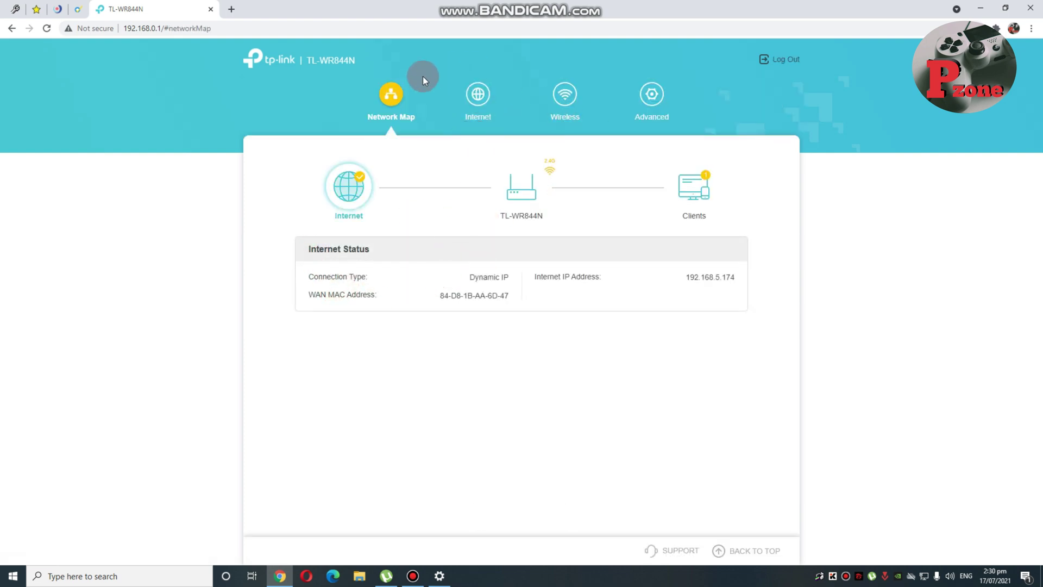
Step: Check that the Internet connection type is still Dynamic IP
left_click(475, 100)
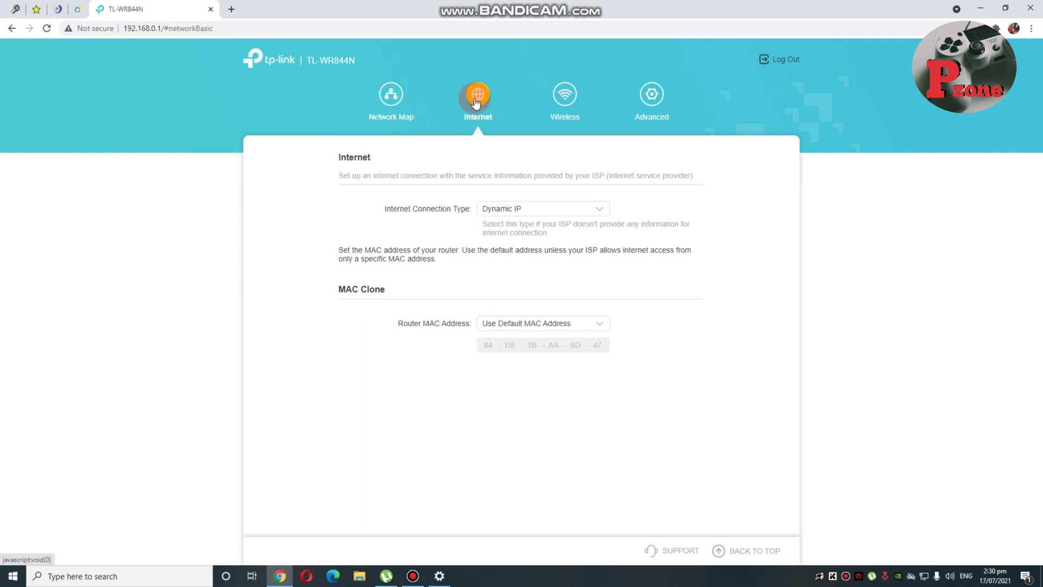
left_click(550, 208)
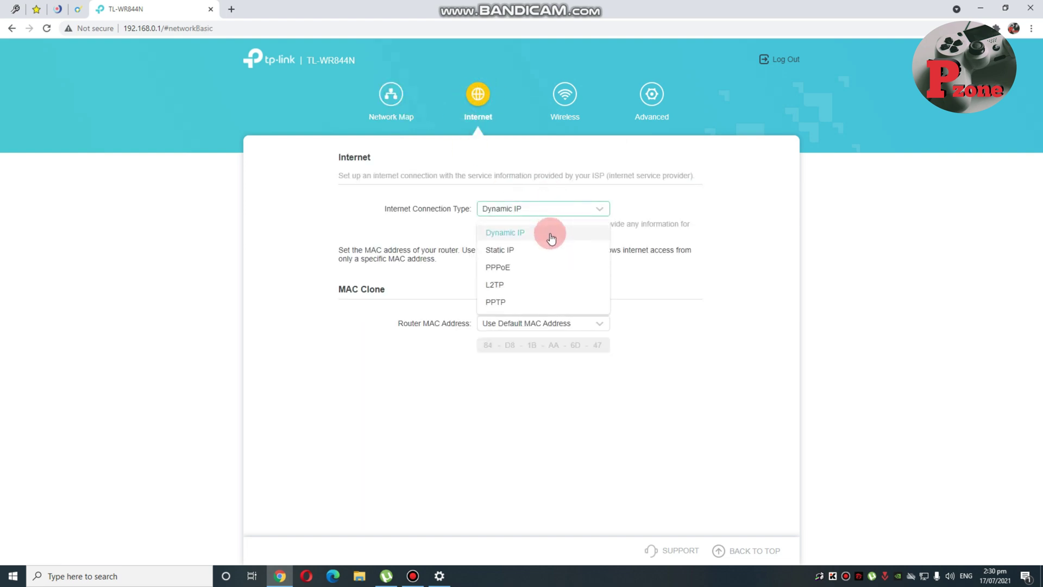
left_click(698, 344)
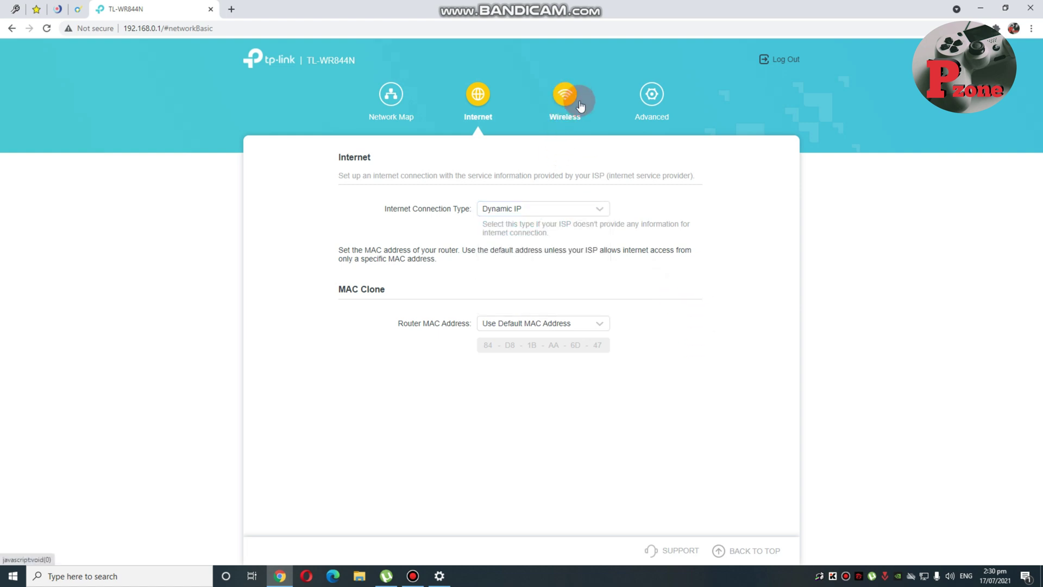
Step: Review the saved WALANG CONNECTION SSID and password, then open a new browser tab
left_click(564, 96)
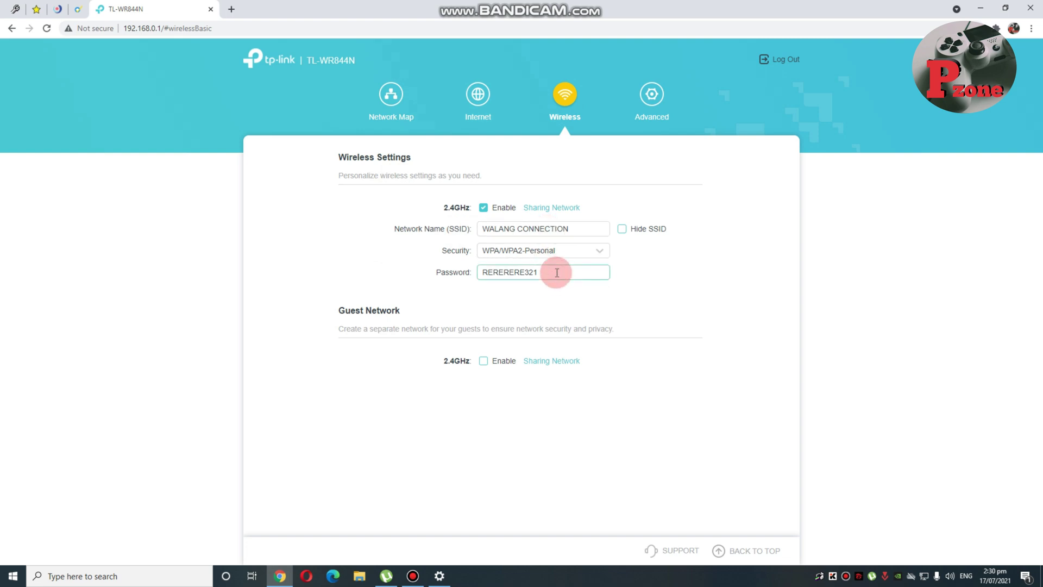
left_click(580, 231)
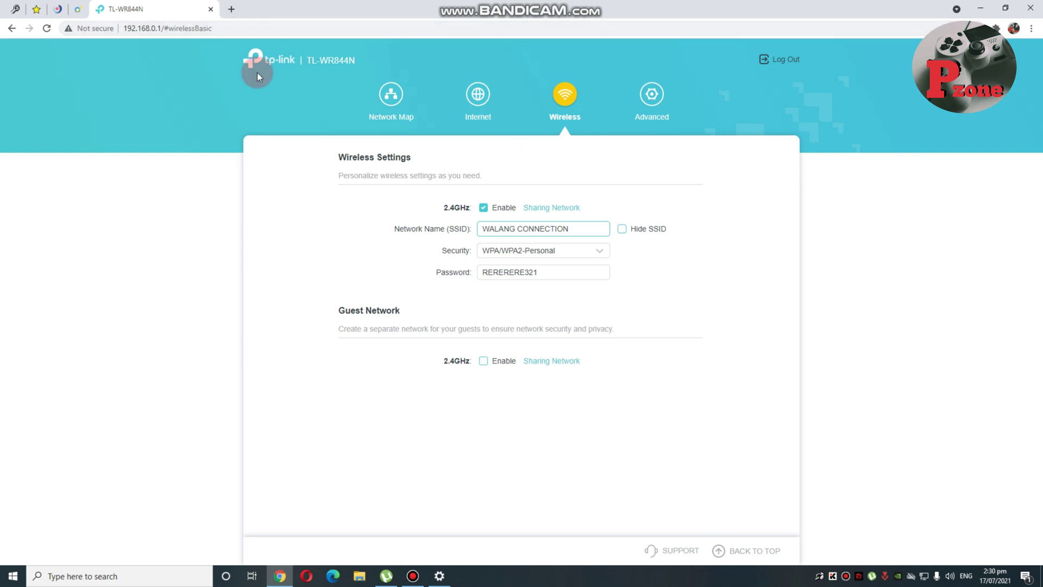
left_click(674, 295)
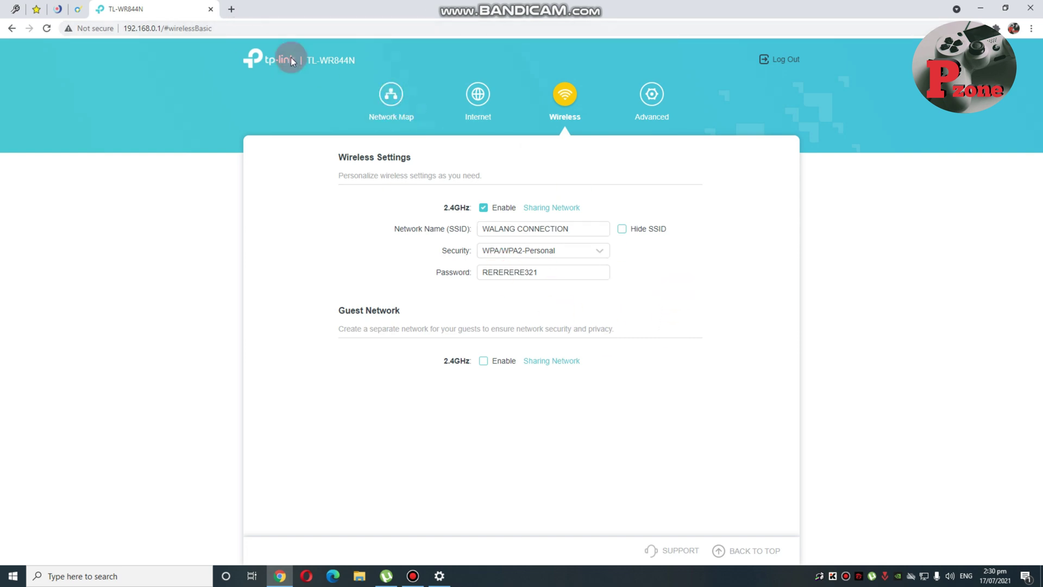
left_click(232, 9)
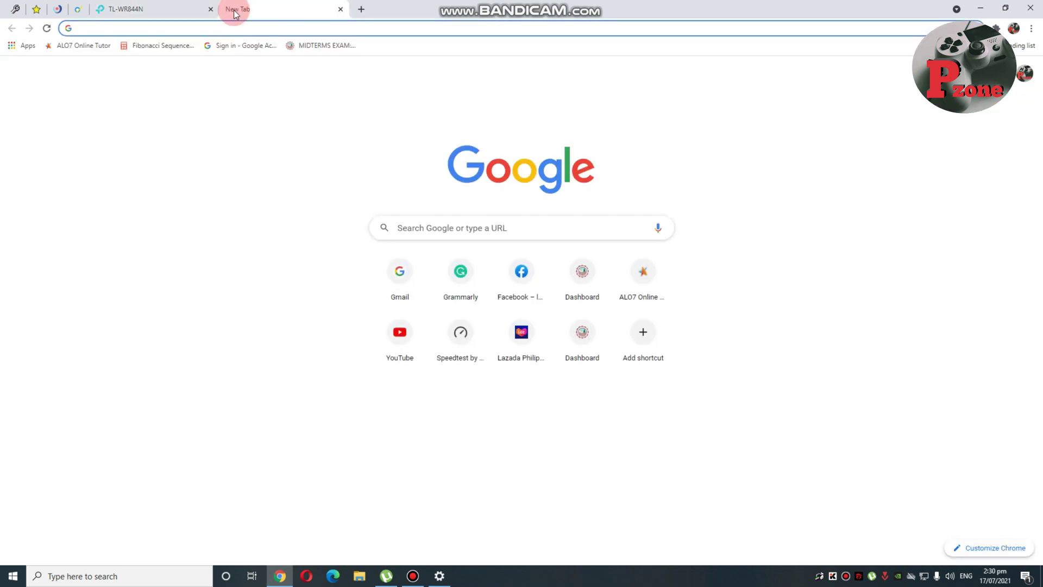
Step: Search for 'speed test', open Speedtest by Ookla and start the test
type("SPPE")
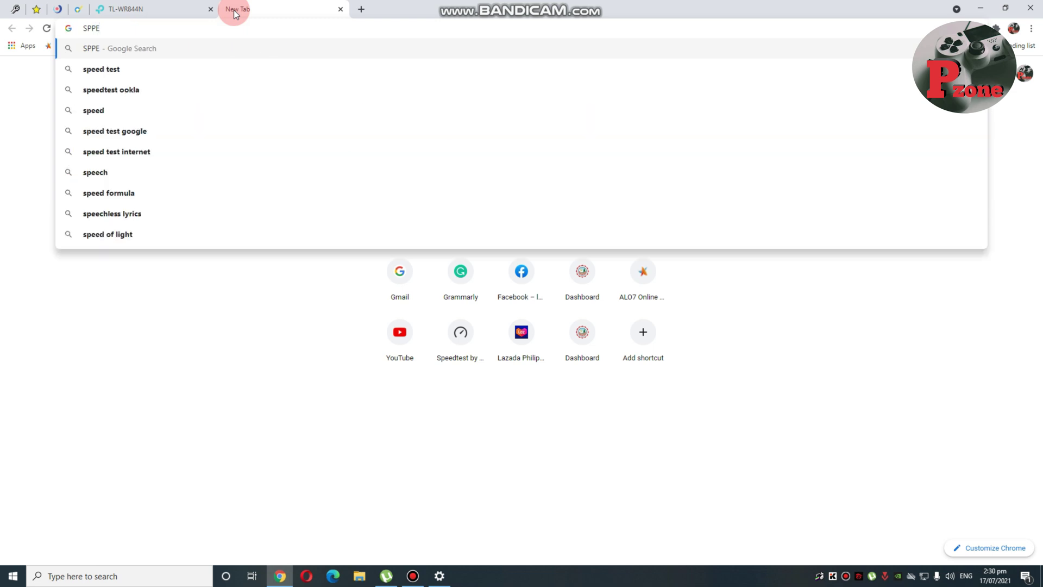
left_click(138, 64)
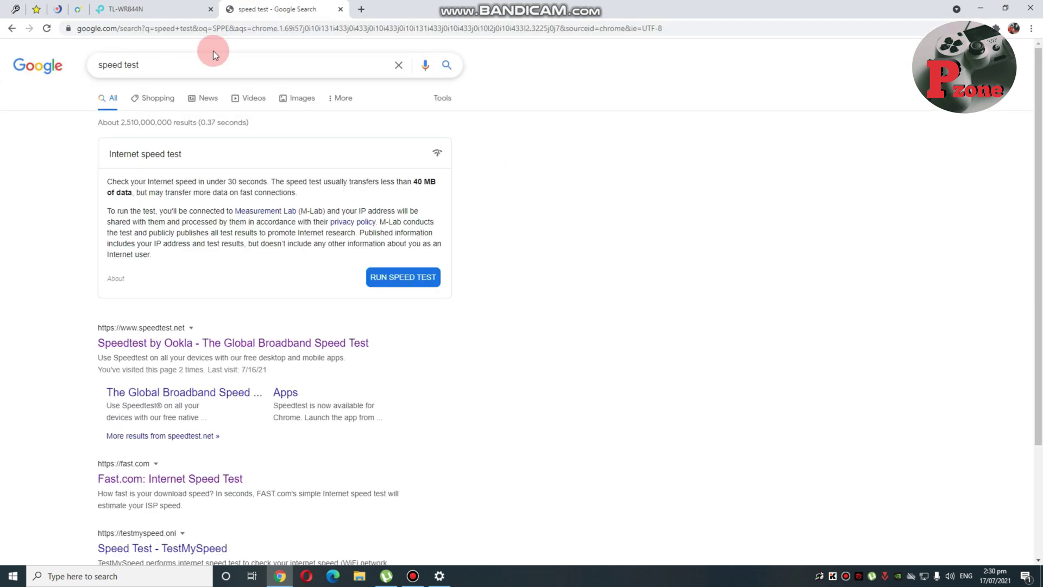
left_click(225, 344)
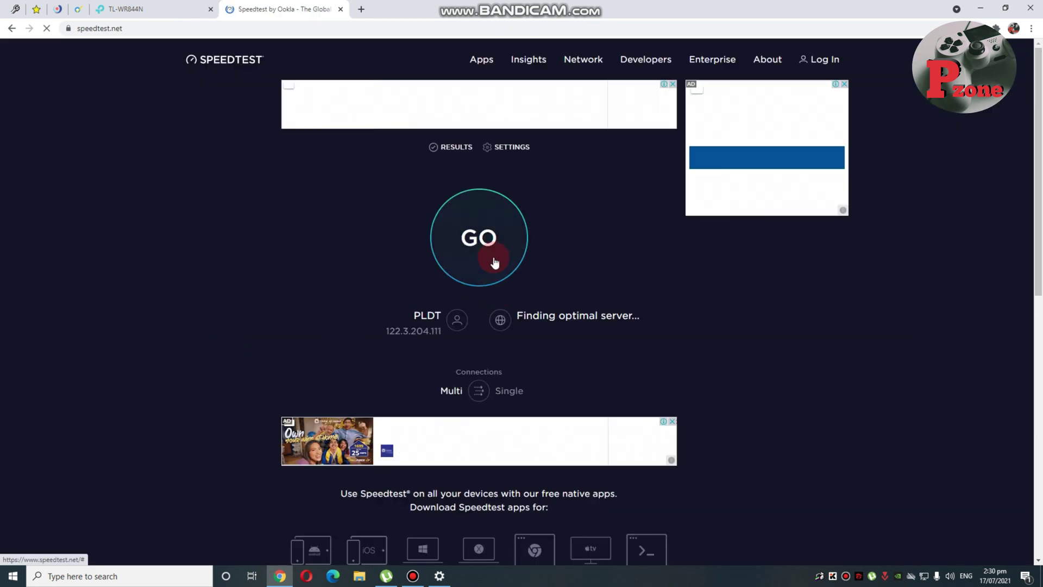
left_click(494, 263)
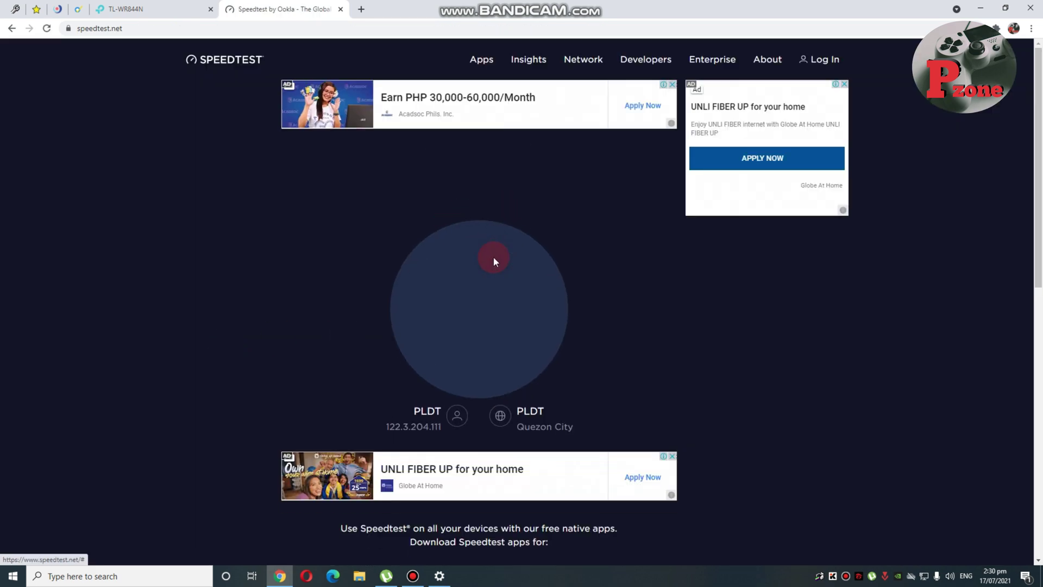